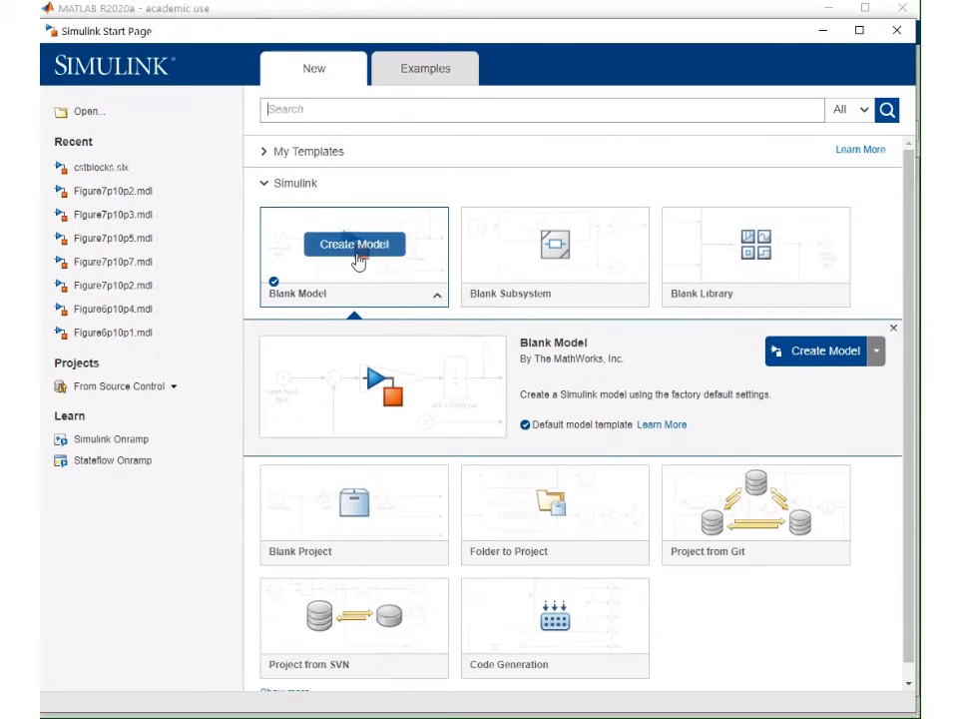
Create a blank Simulink model and enlarge its window
click(357, 250)
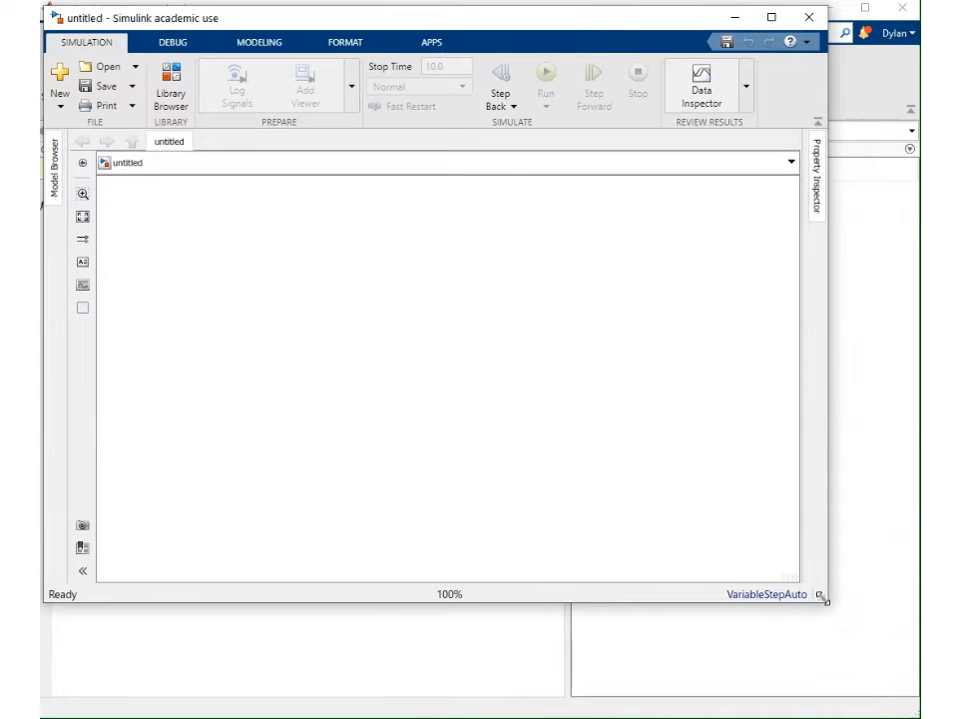
drag(825, 599, 917, 714)
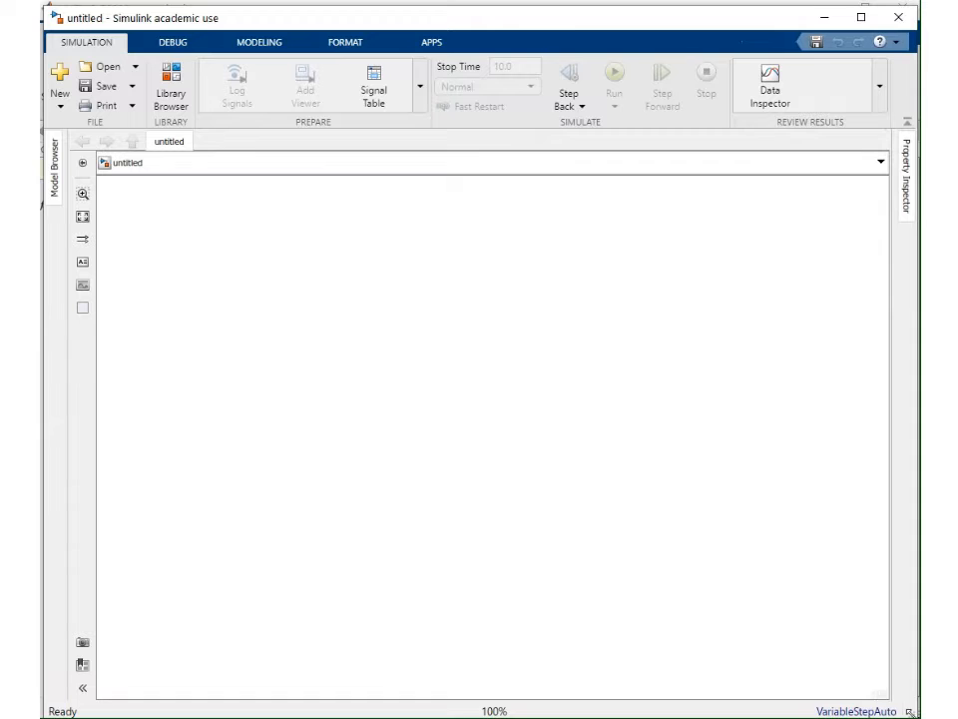
Add a Clock block from the Simulink Sources library to the model canvas
click(169, 81)
drag(106, 215, 410, 219)
click(103, 275)
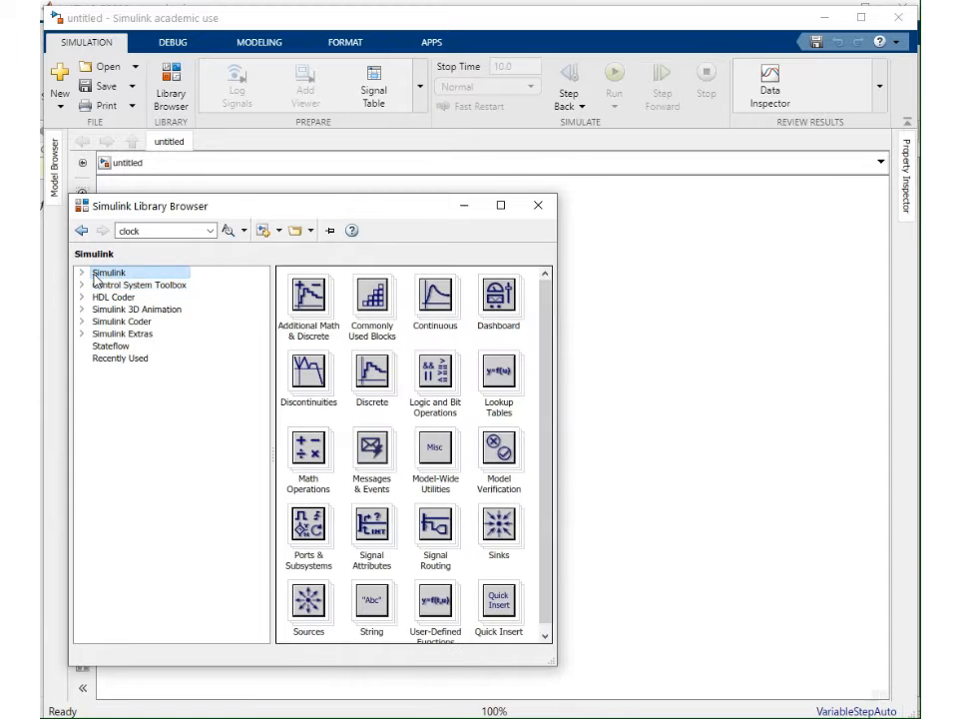
click(81, 273)
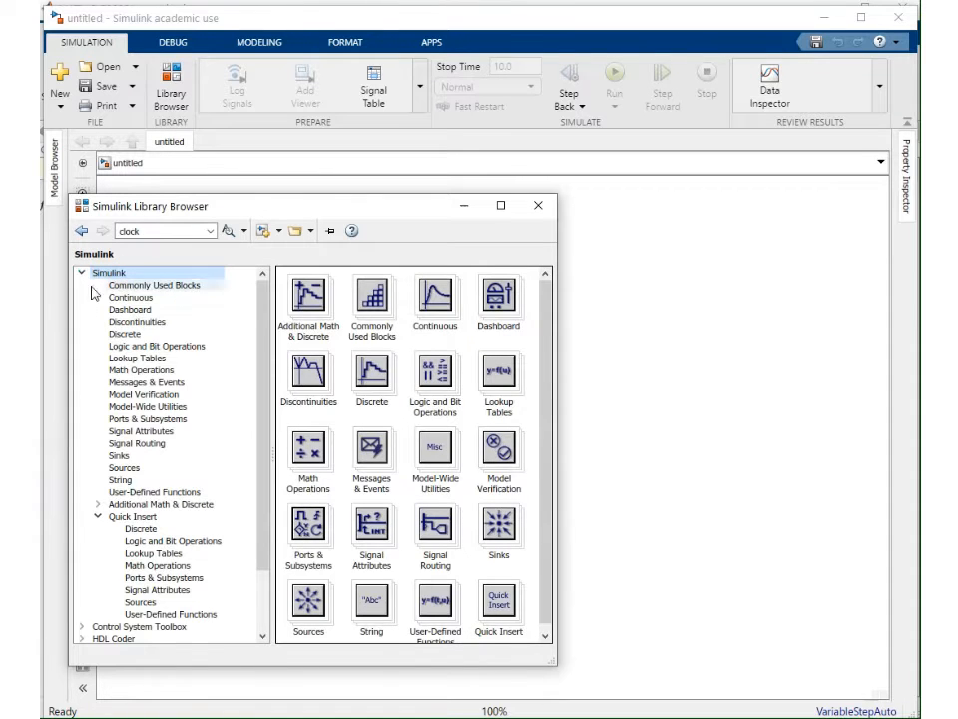
click(132, 474)
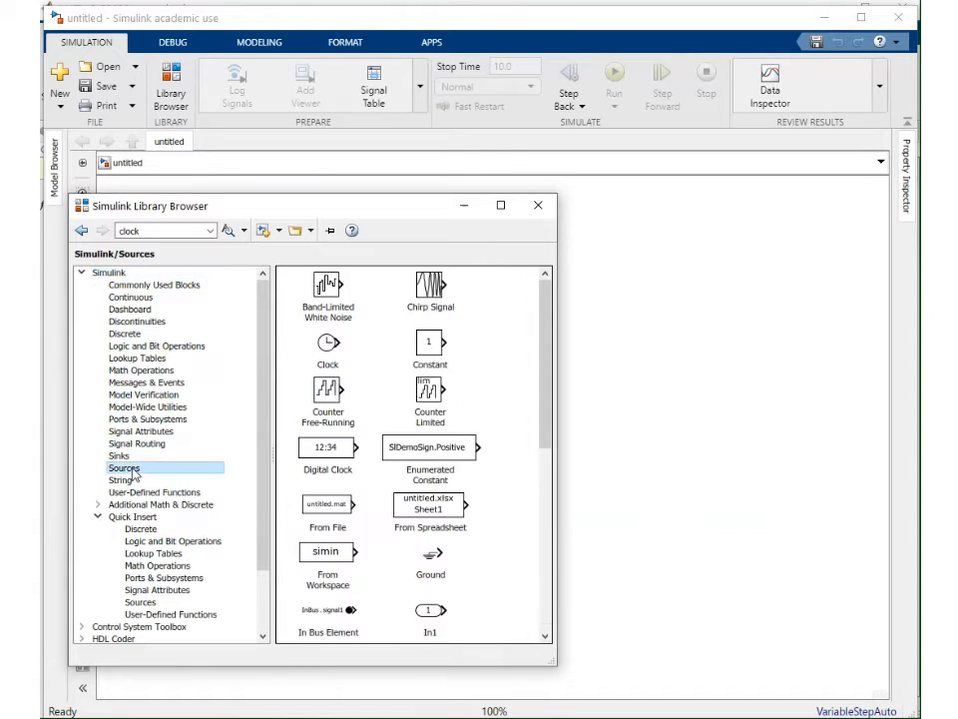
drag(329, 347, 284, 334)
click(400, 333)
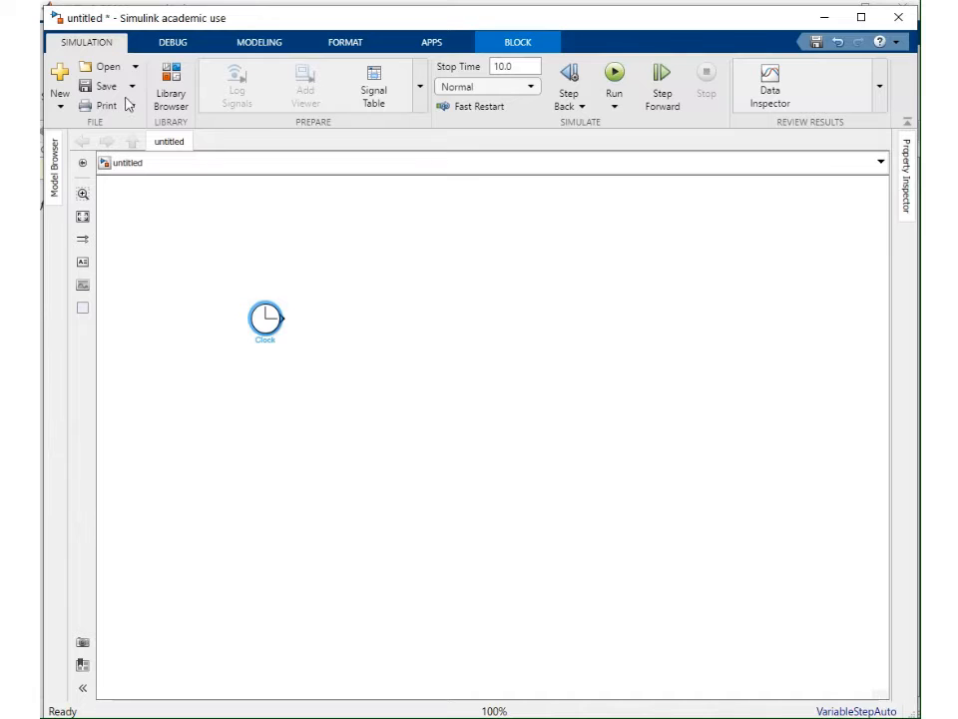
Add a Polynomial block from the Math Operations library to the right of the Clock
click(174, 91)
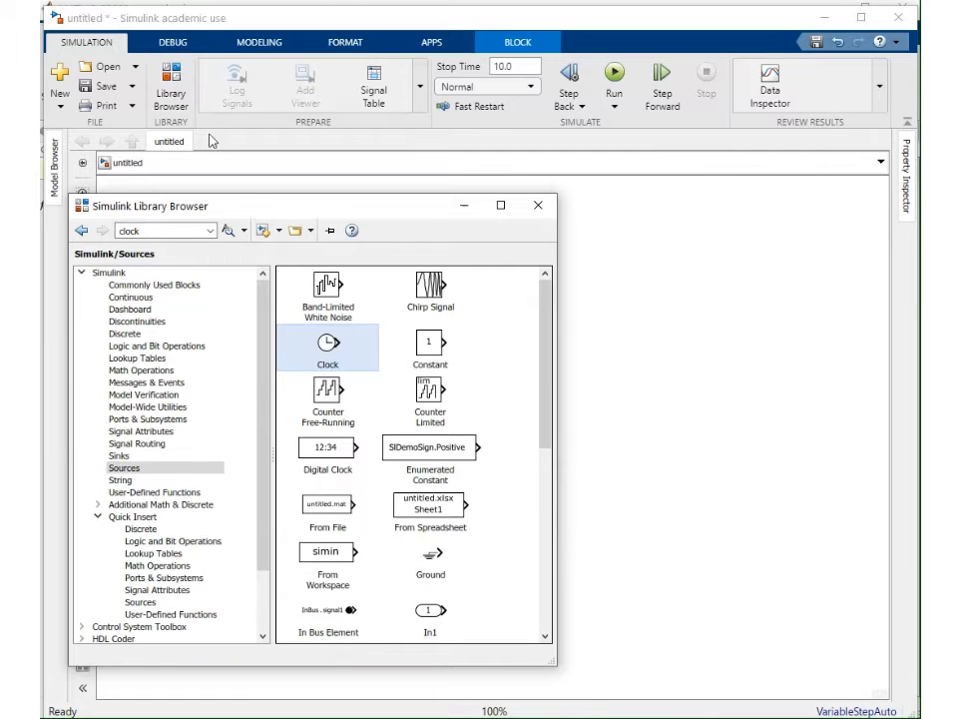
click(166, 370)
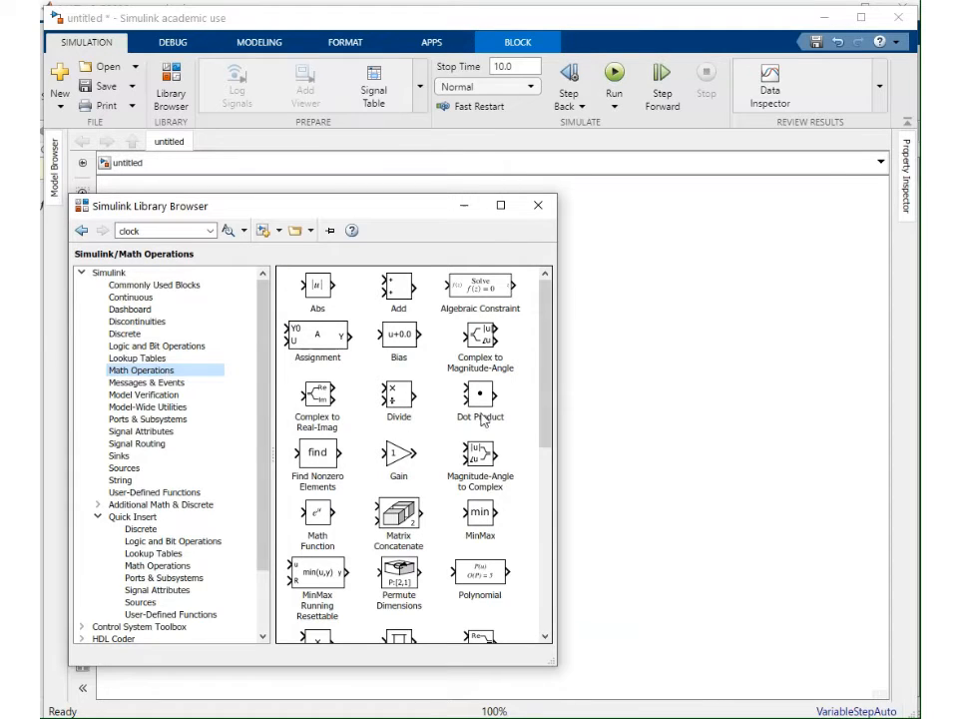
scroll(547, 391, down, 3)
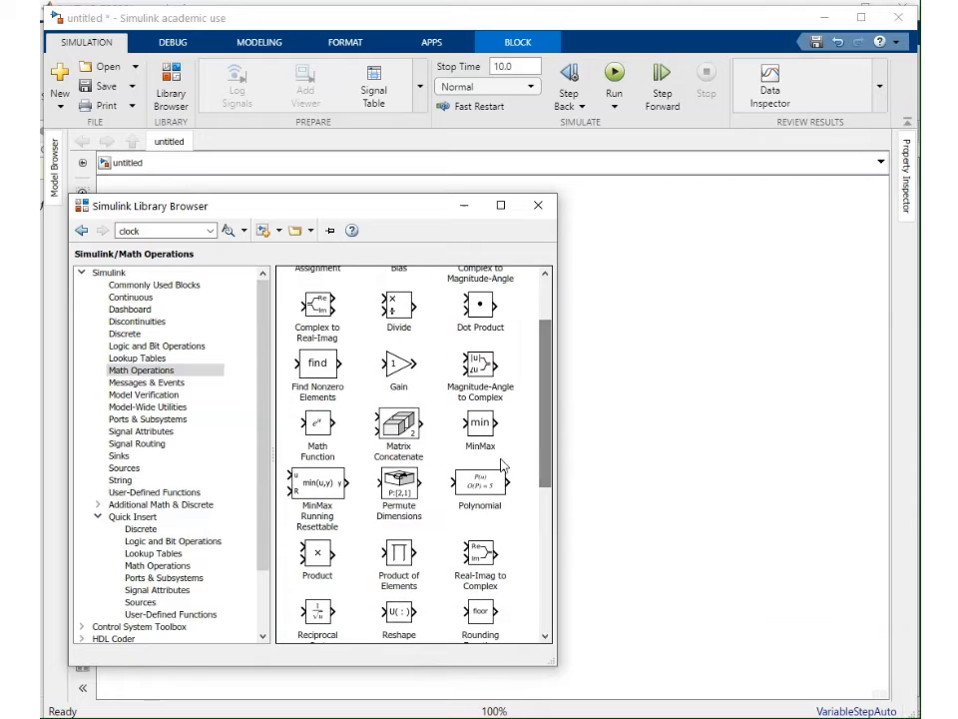
drag(483, 486, 424, 341)
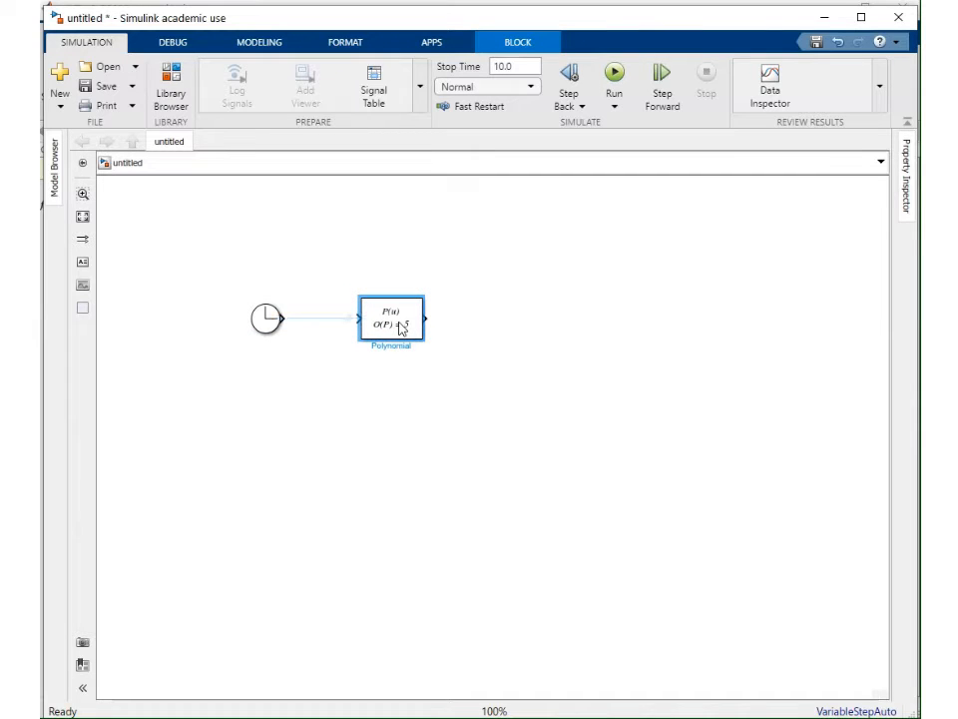
Add an LTI System block from the Control System Toolbox to the right of the Polynomial block
click(172, 90)
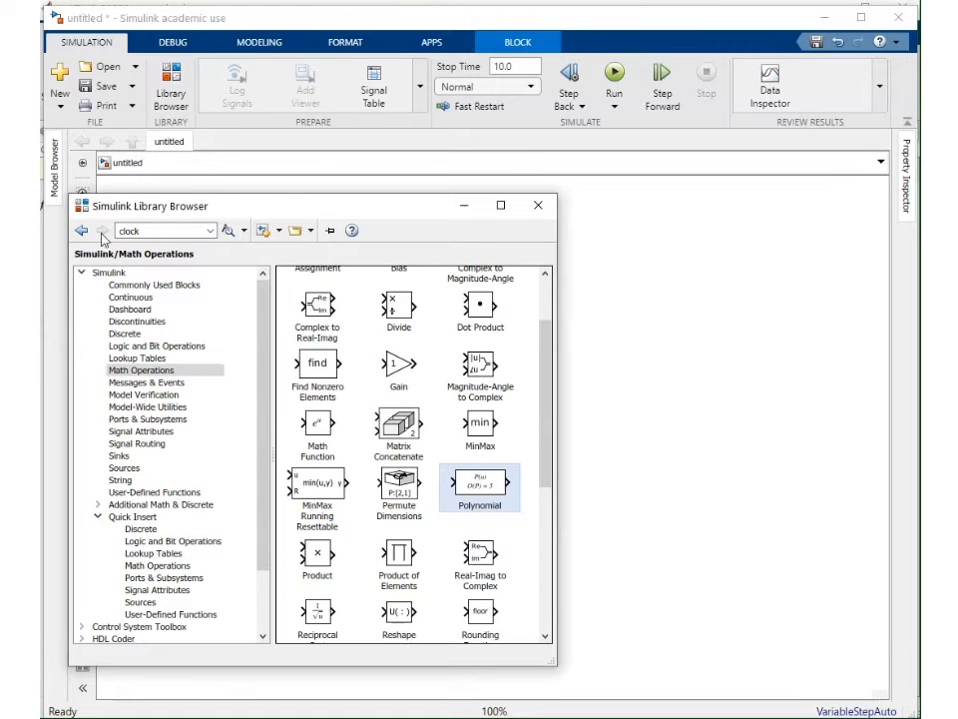
click(82, 272)
click(127, 287)
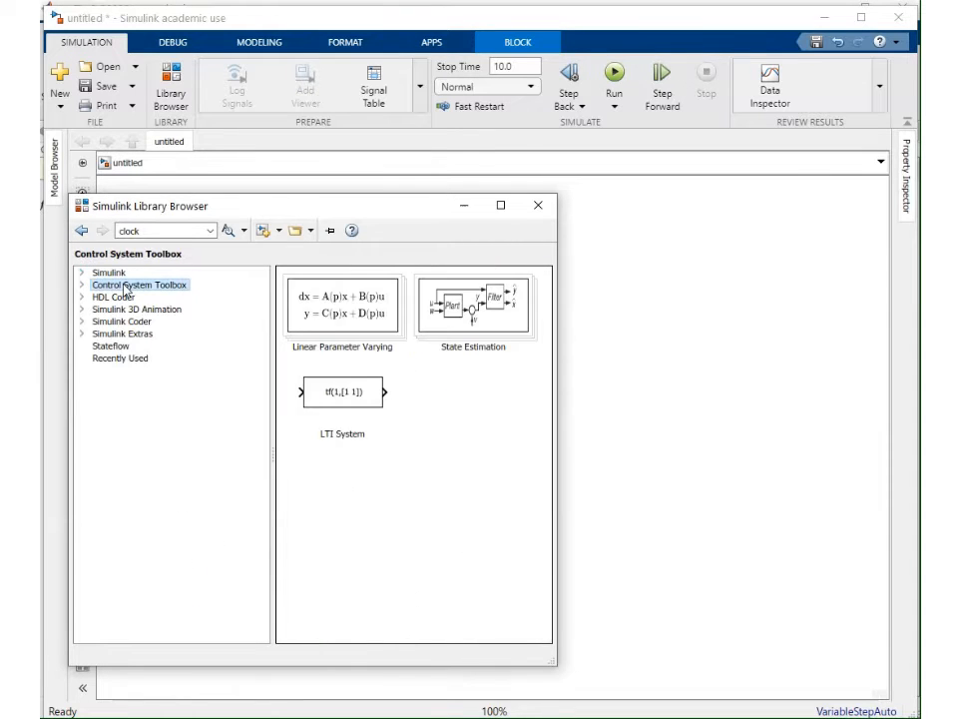
drag(316, 395, 515, 322)
mouse_move(571, 335)
mouse_down()
mouse_move(591, 351)
mouse_move(565, 339)
mouse_up()
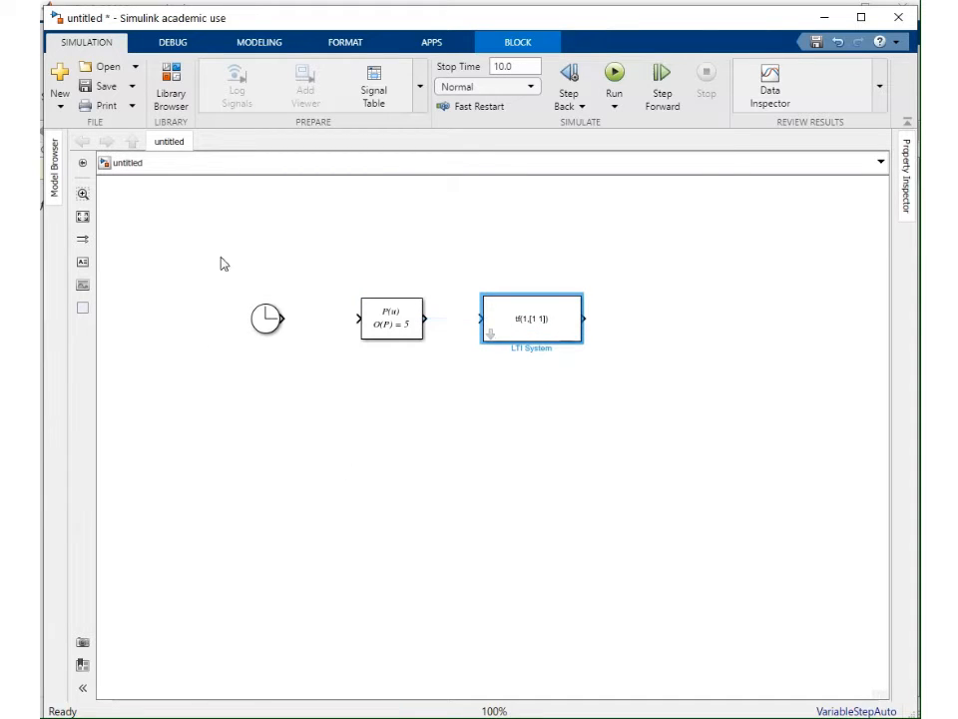
Add a Mux block from the Signal Routing library to the right of the LTI System
click(172, 112)
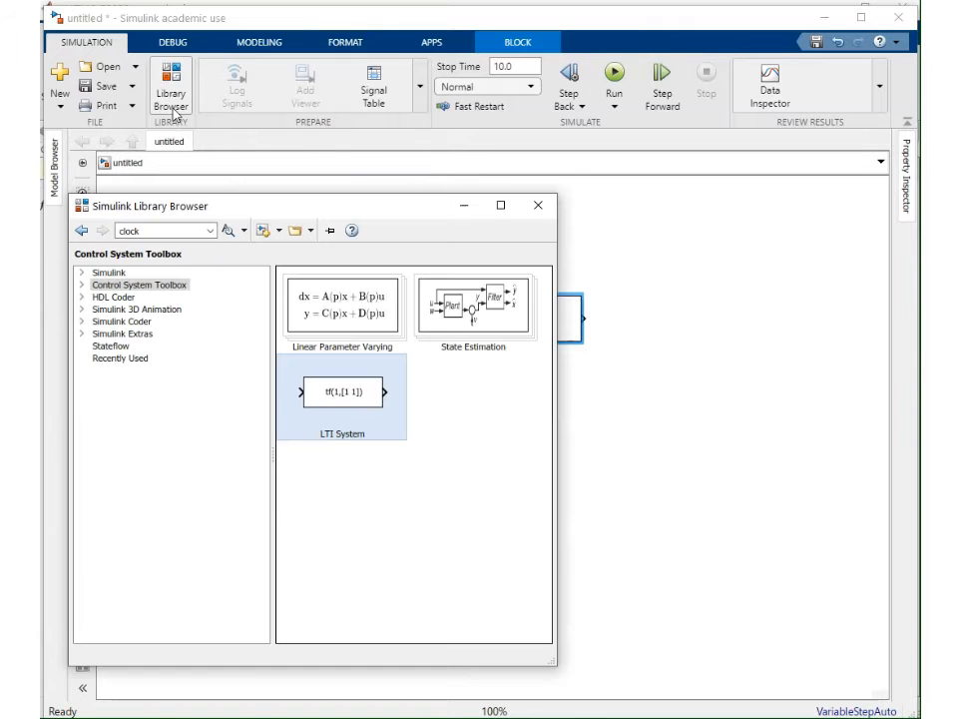
click(84, 275)
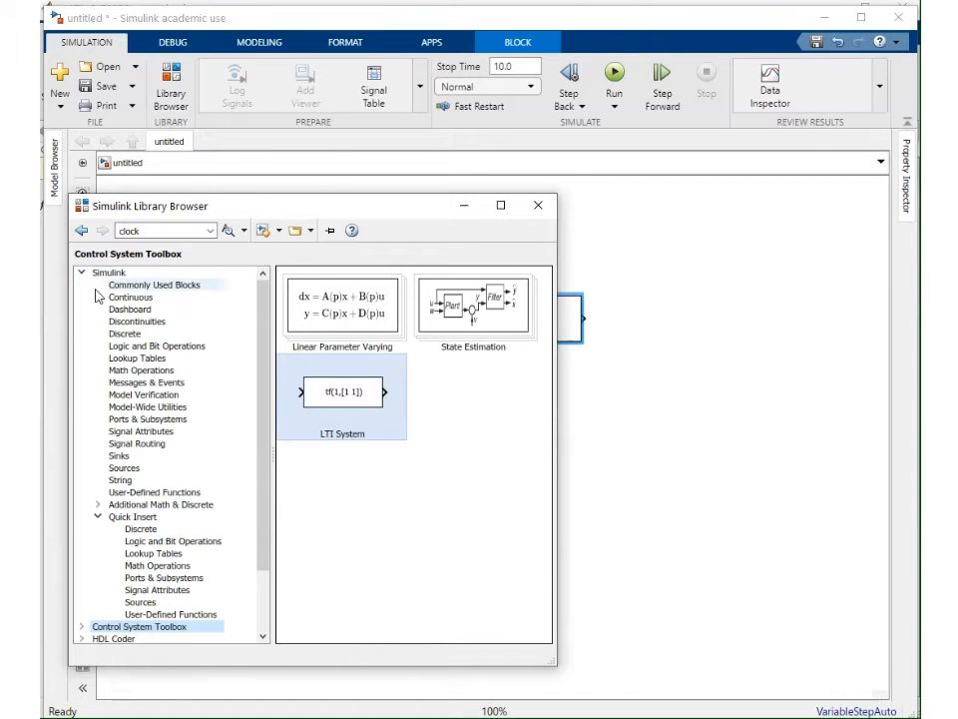
click(137, 445)
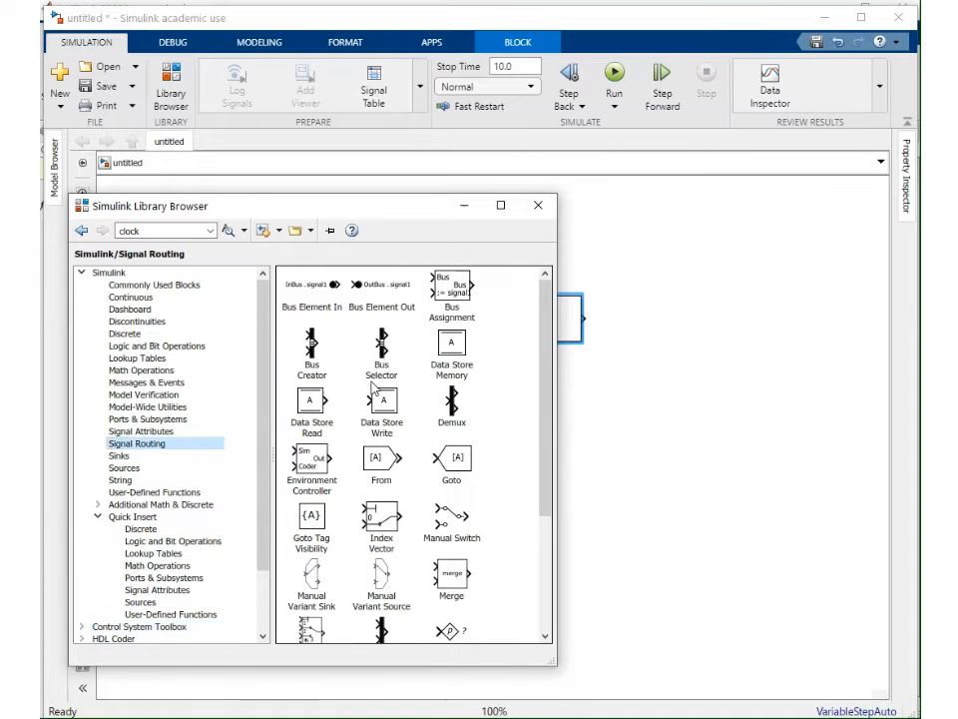
drag(545, 345, 547, 454)
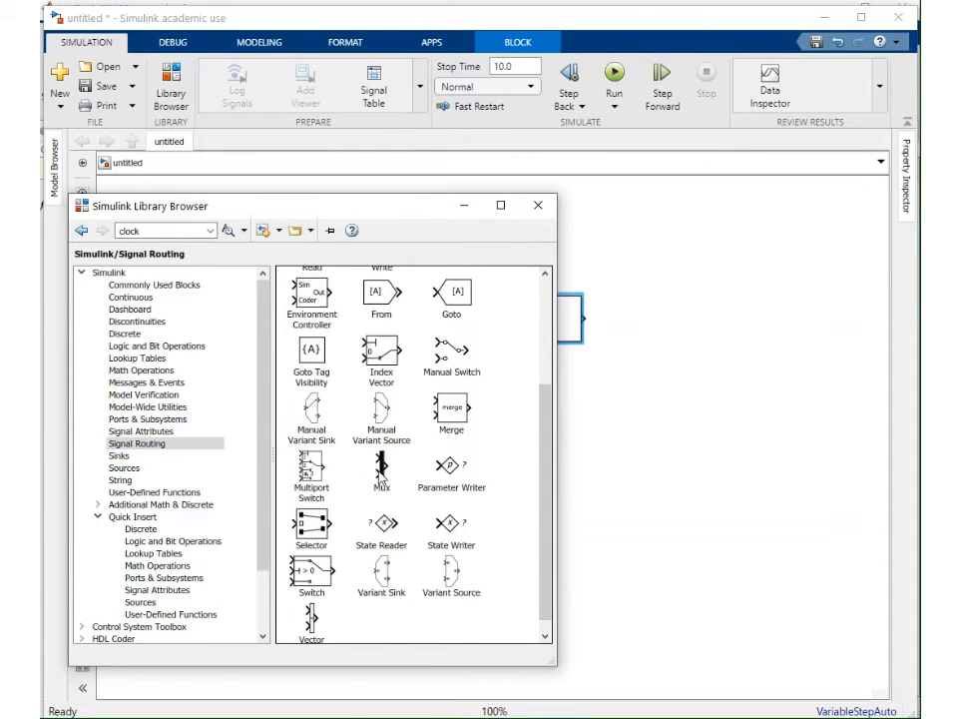
drag(382, 467, 655, 366)
drag(650, 359, 649, 349)
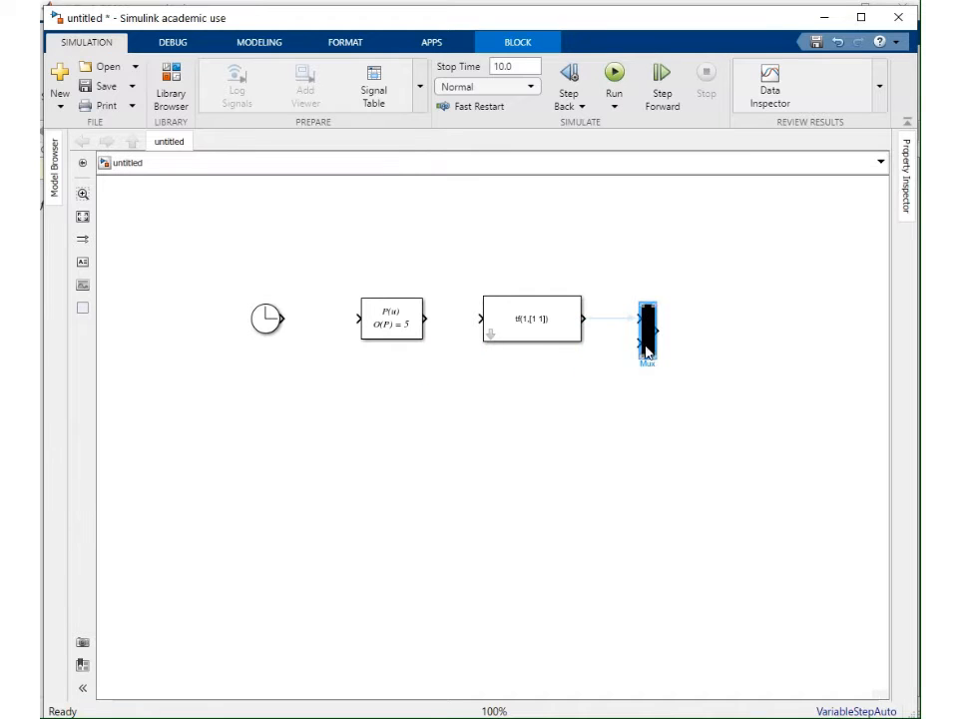
Add a To Workspace block from the Sinks library to the right of the Mux
click(170, 92)
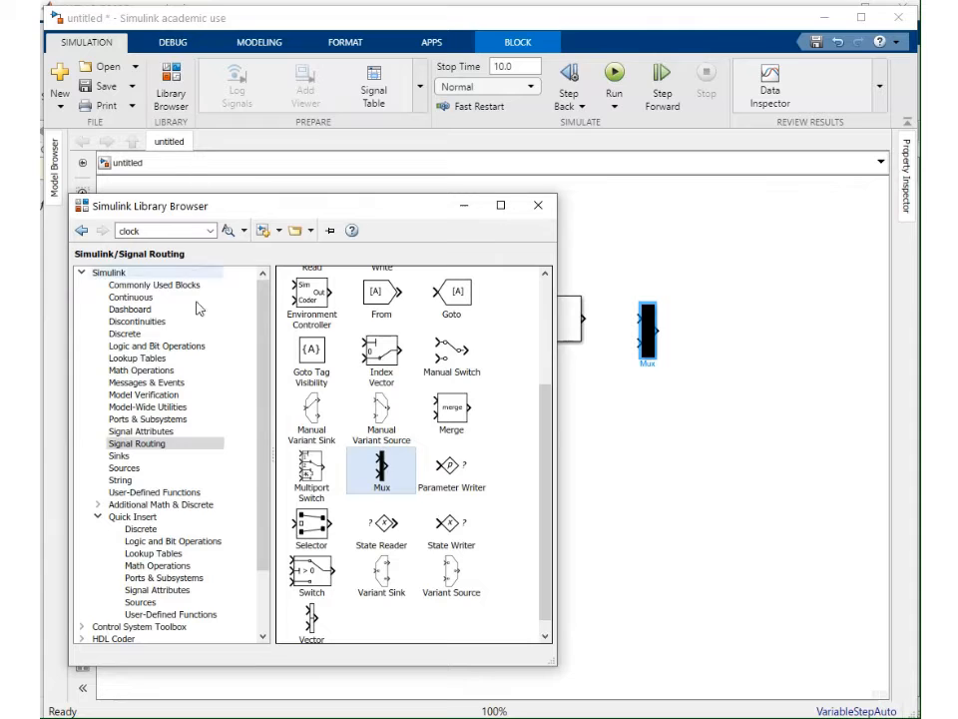
click(138, 457)
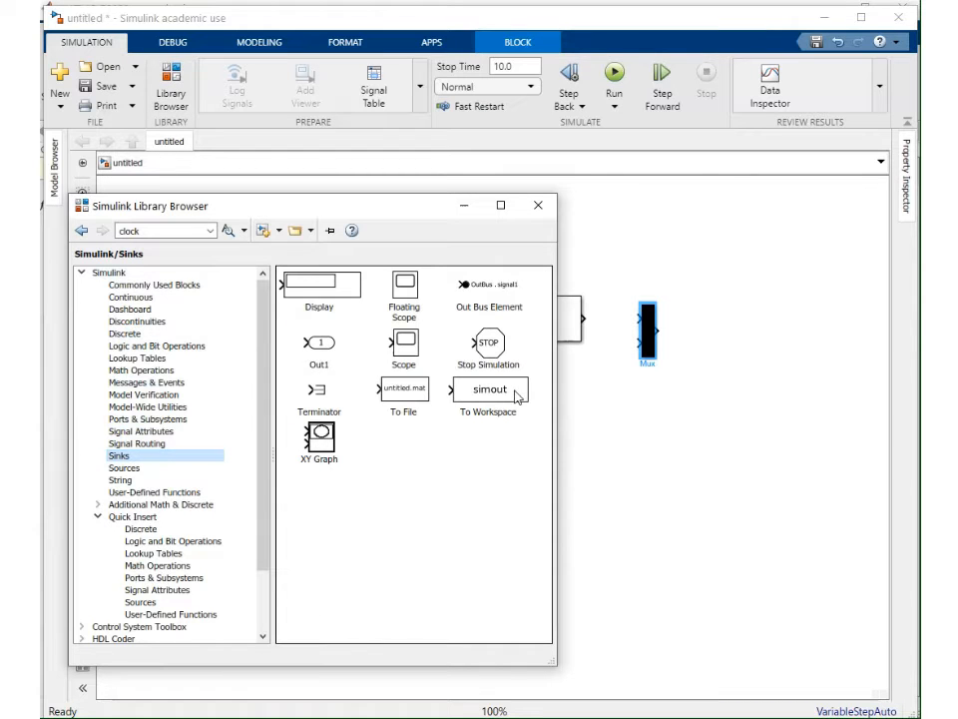
drag(513, 395, 766, 347)
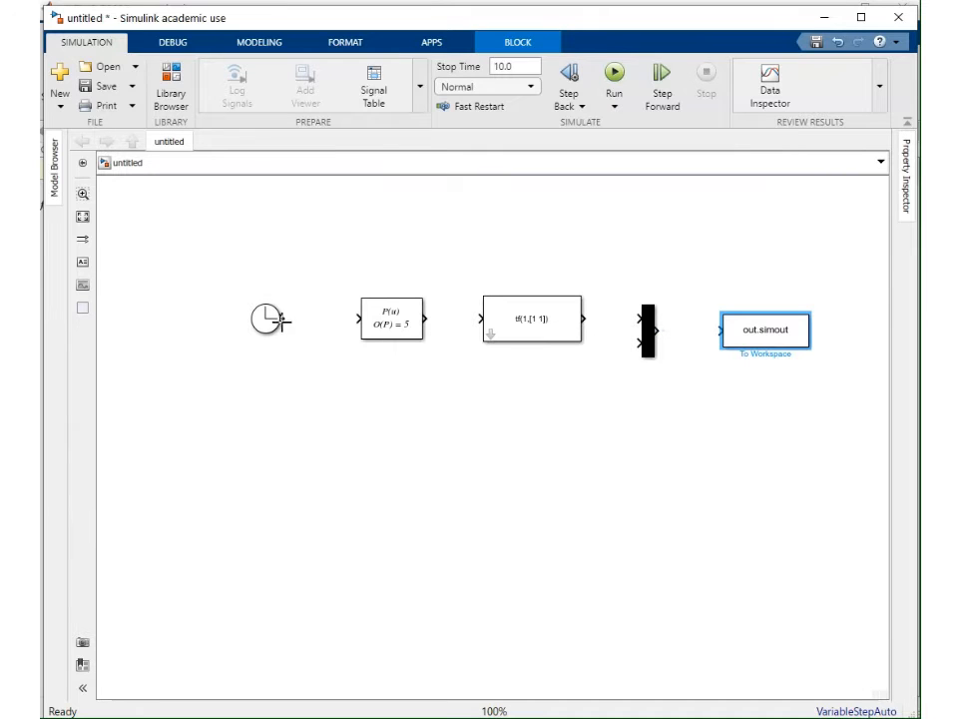
Connect Clock, Polynomial, LTI System, Mux and To Workspace in series, branching the Polynomial output into the Mux's second input
drag(285, 318, 358, 320)
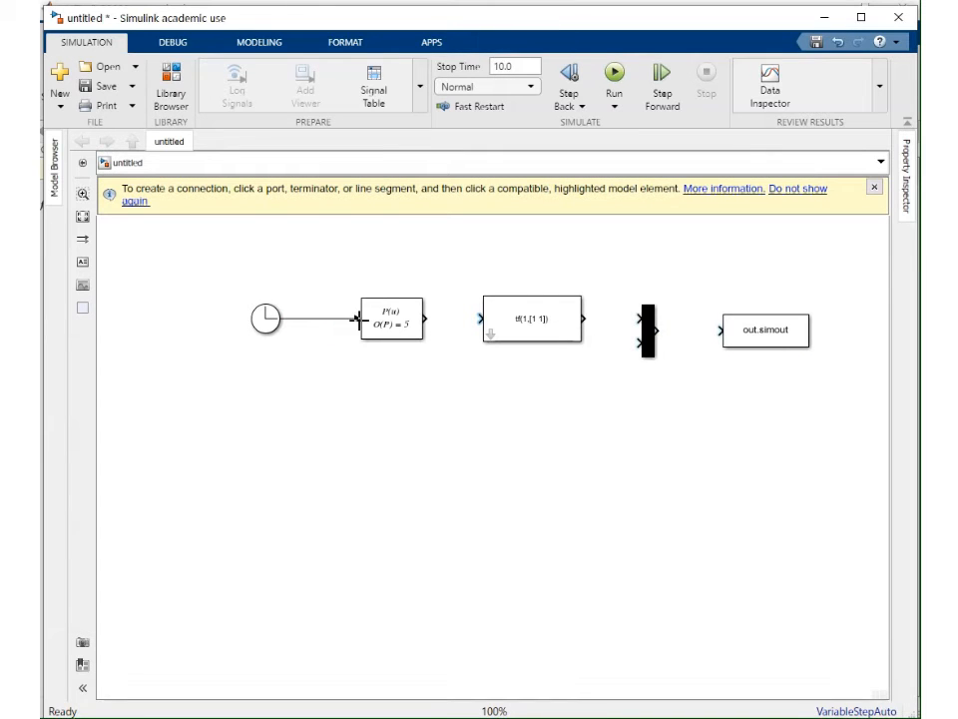
drag(427, 319, 481, 319)
drag(585, 319, 720, 330)
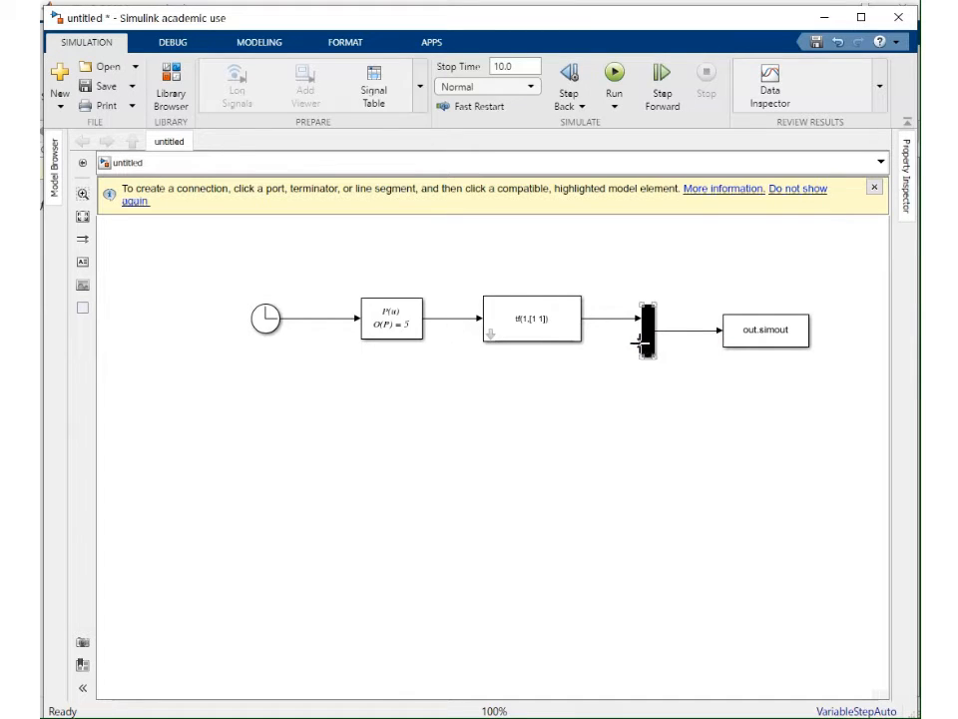
drag(640, 343, 450, 318)
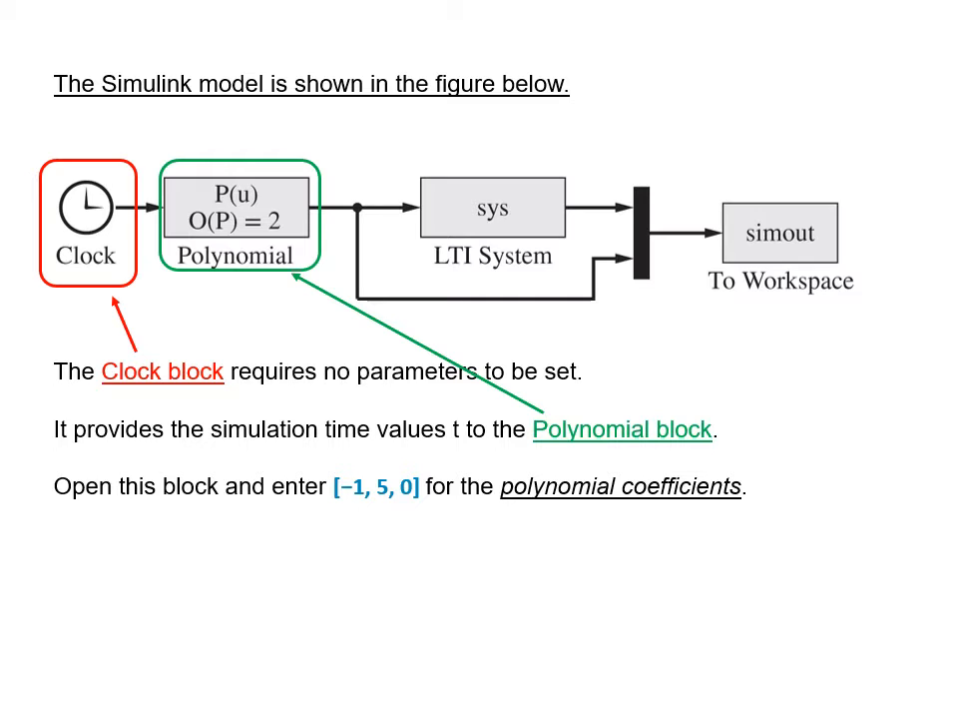
drag(119, 504, 242, 500)
mouse_move(414, 508)
mouse_down()
mouse_move(619, 511)
mouse_move(768, 492)
mouse_move(639, 467)
mouse_move(499, 468)
mouse_move(491, 509)
mouse_up()
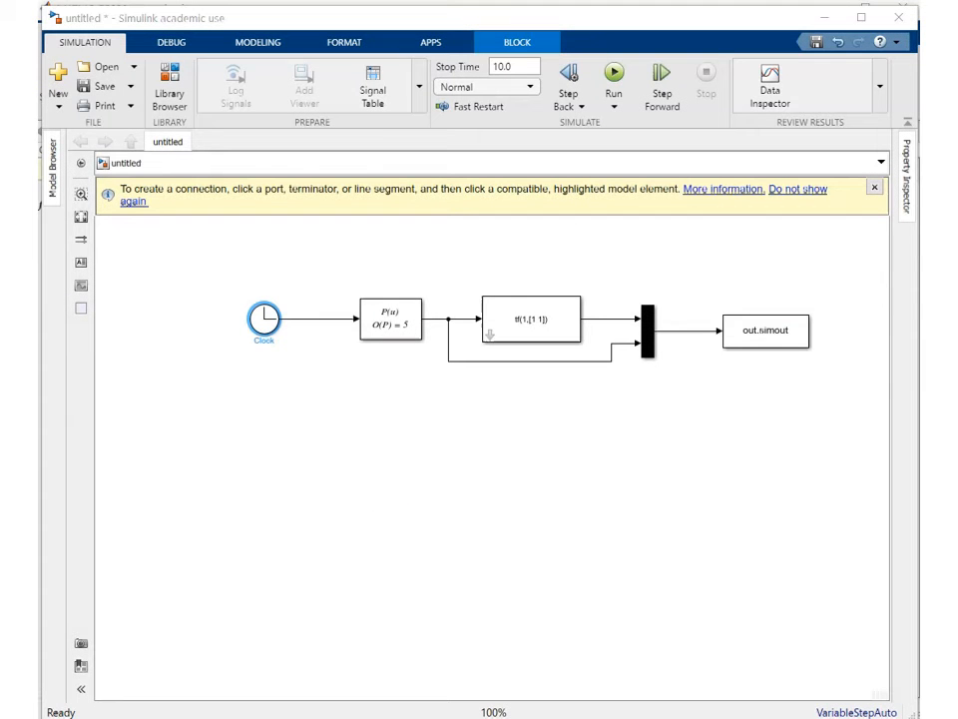
Open the Clock block's parameters and close the dialog without changes
double_click(265, 320)
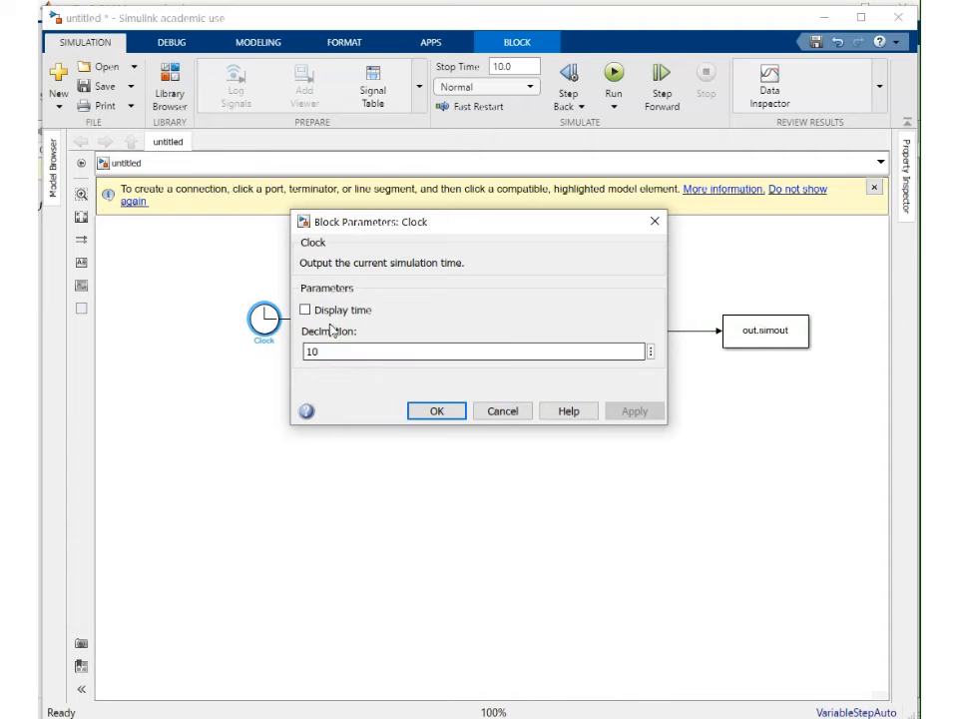
click(434, 417)
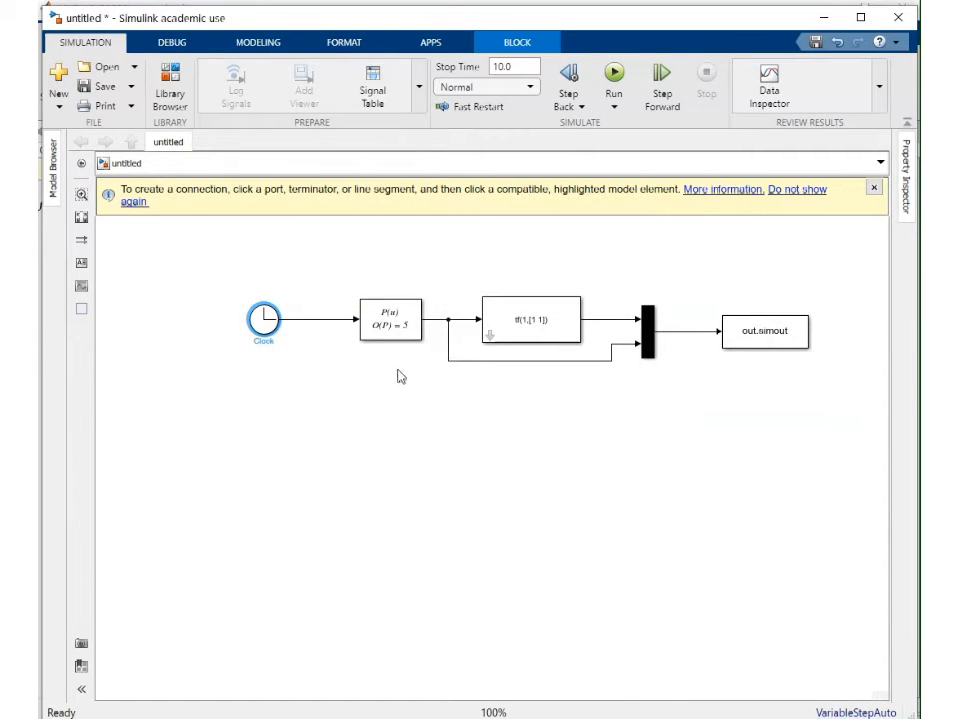
Set the Polynomial block's coefficients to [-1, 5, 0] and apply
double_click(390, 327)
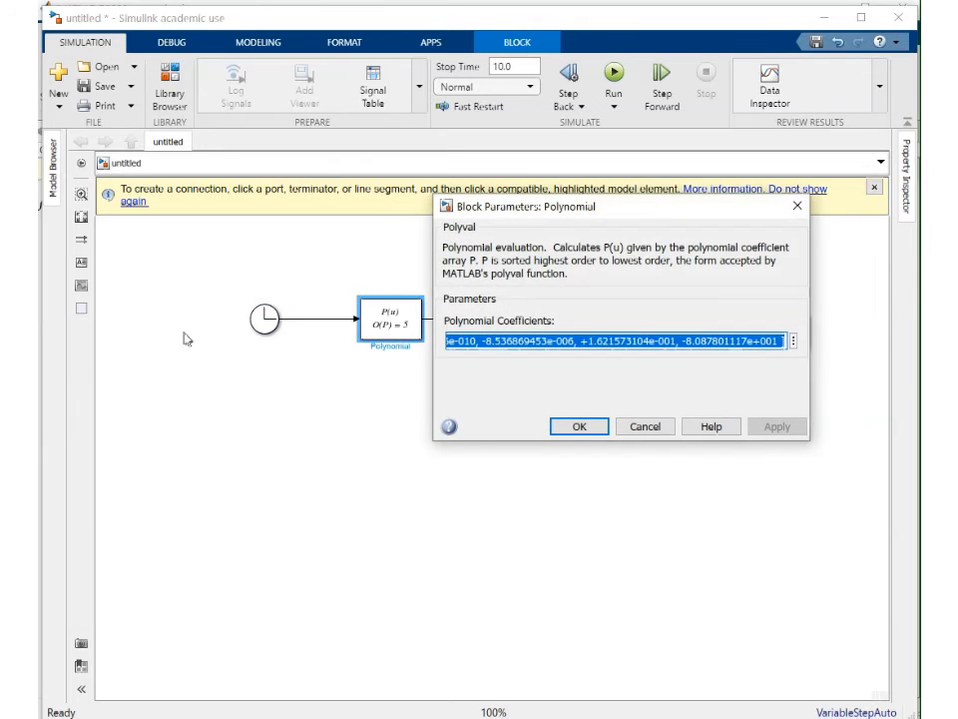
key(alt+Tab)
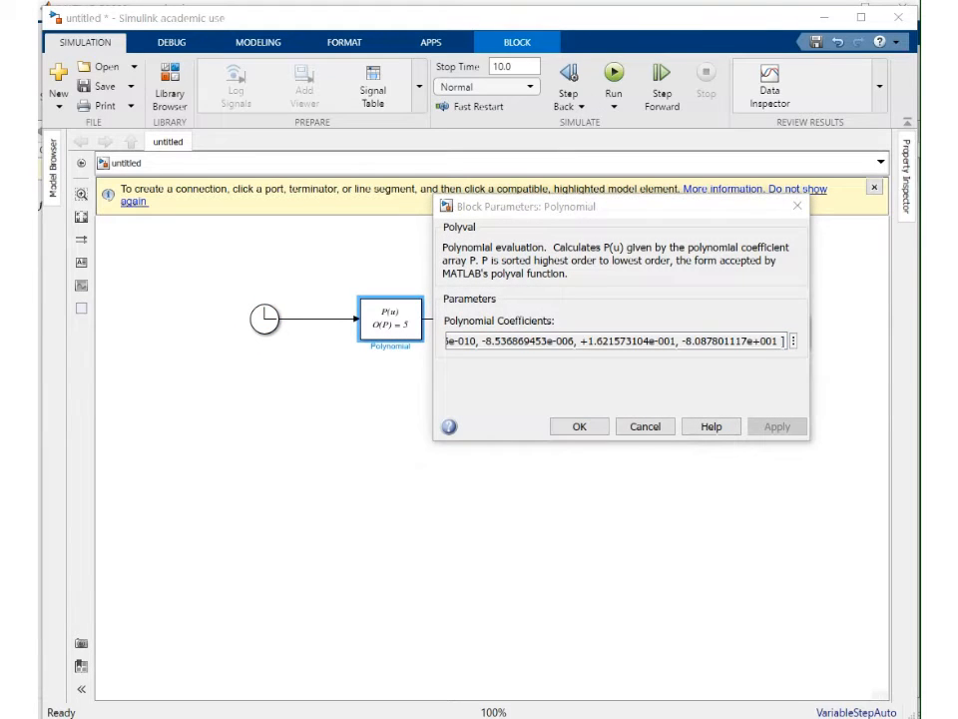
key(alt+Tab)
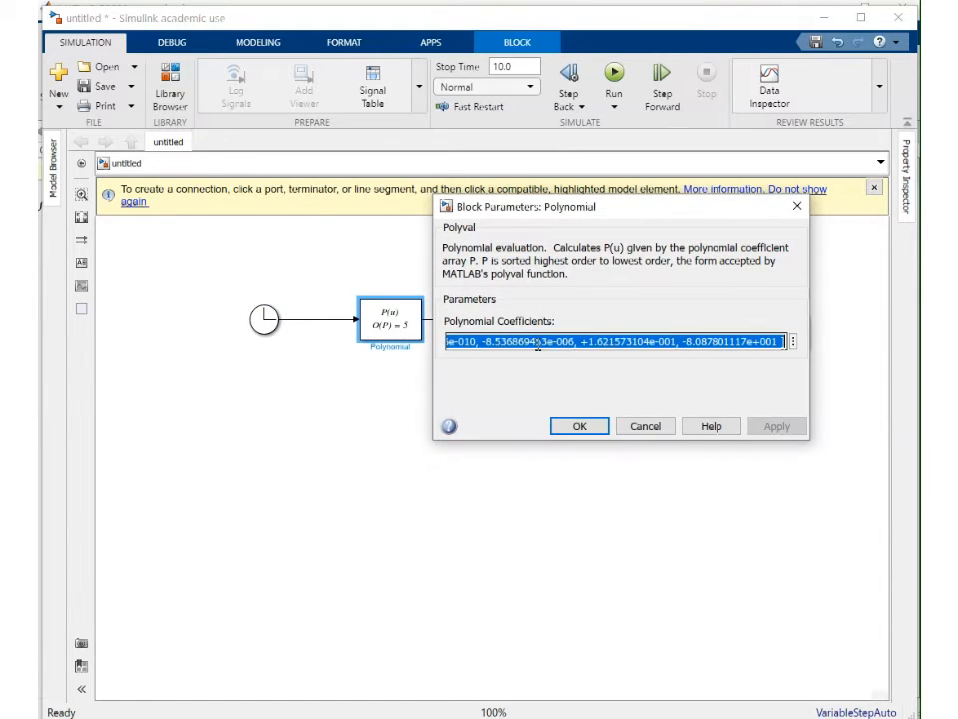
text([)
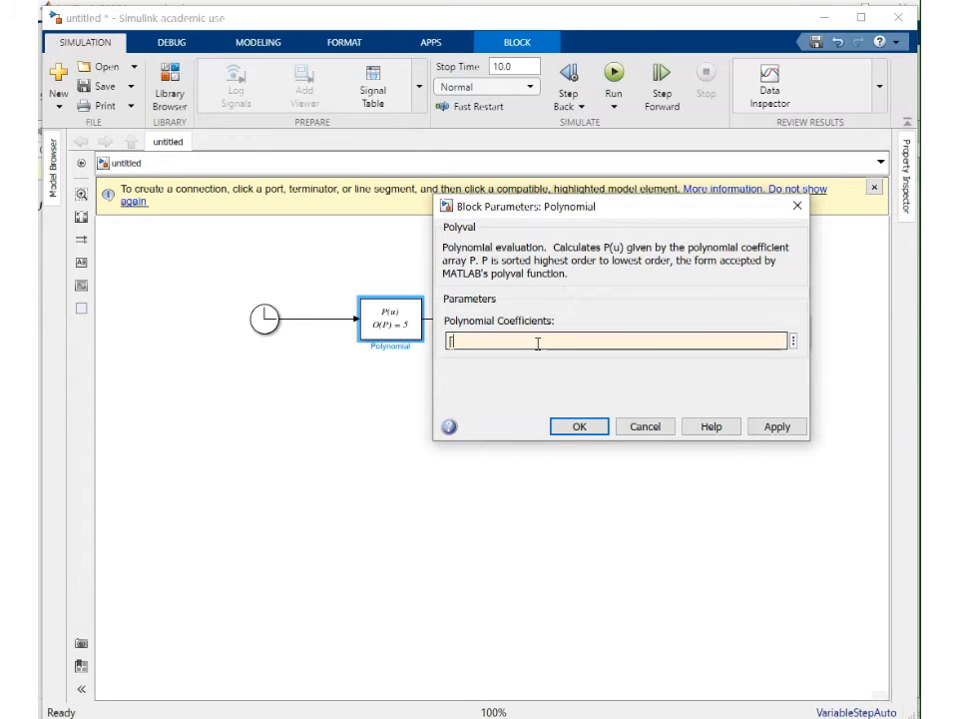
text(-1, 5, 0)
click(776, 426)
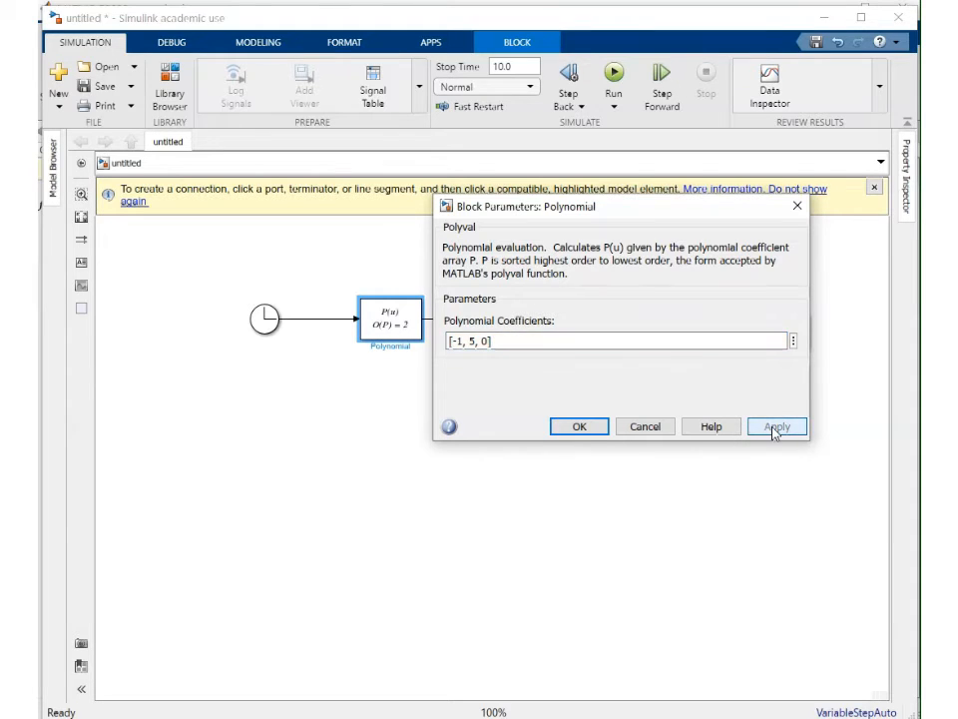
click(594, 427)
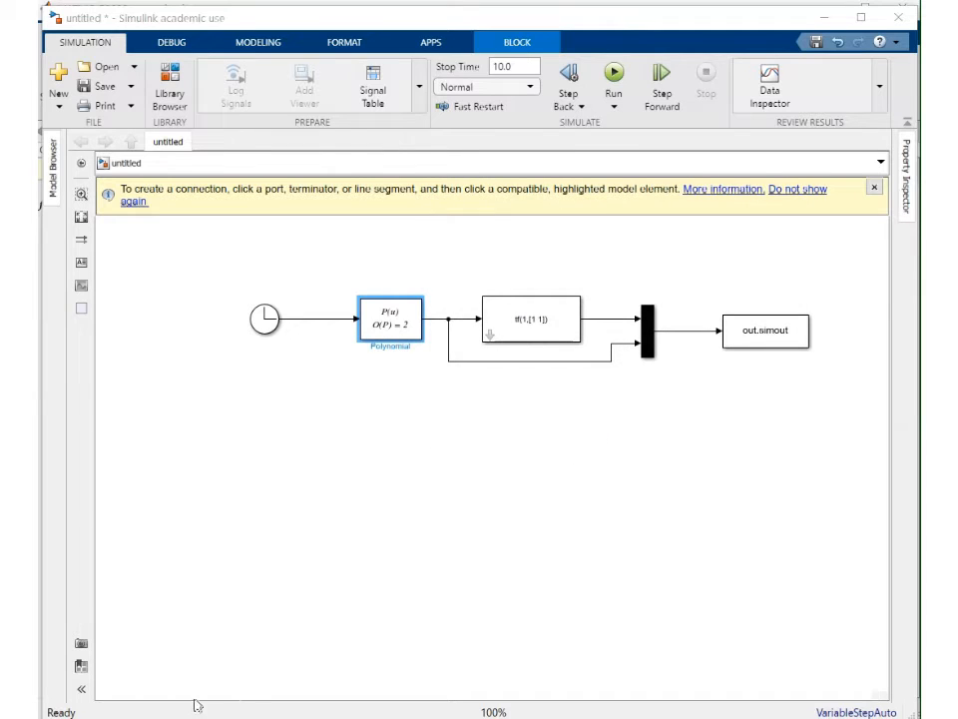